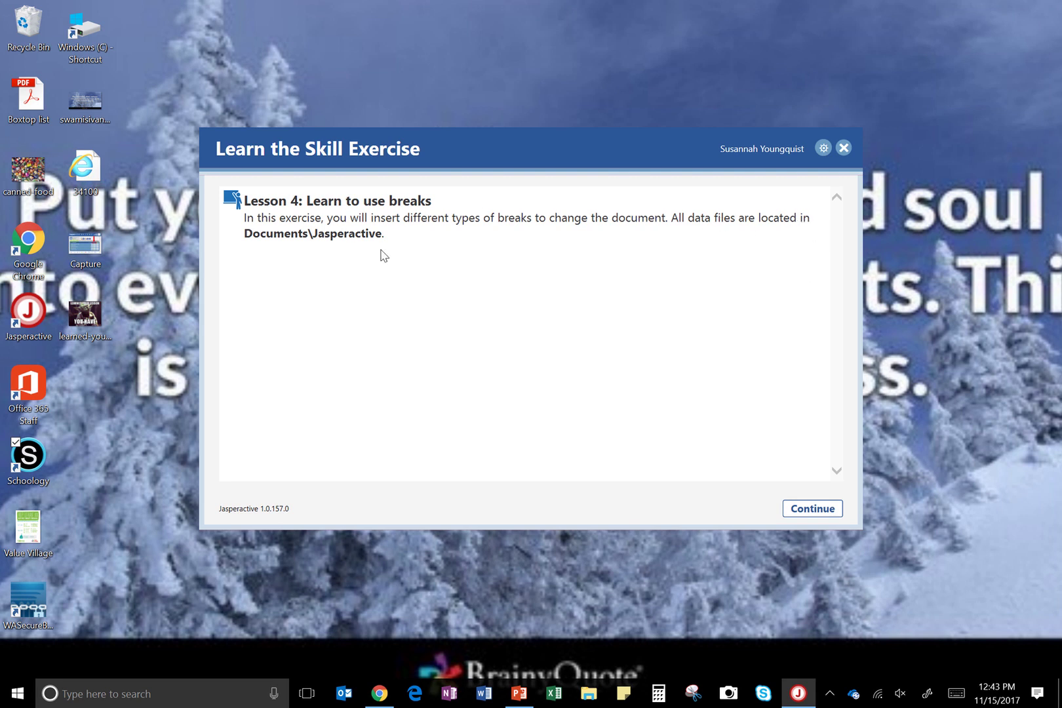
Step: Start the Lesson 4 breaks exercise from the Learn the Skill Exercise dialog
left_click(834, 510)
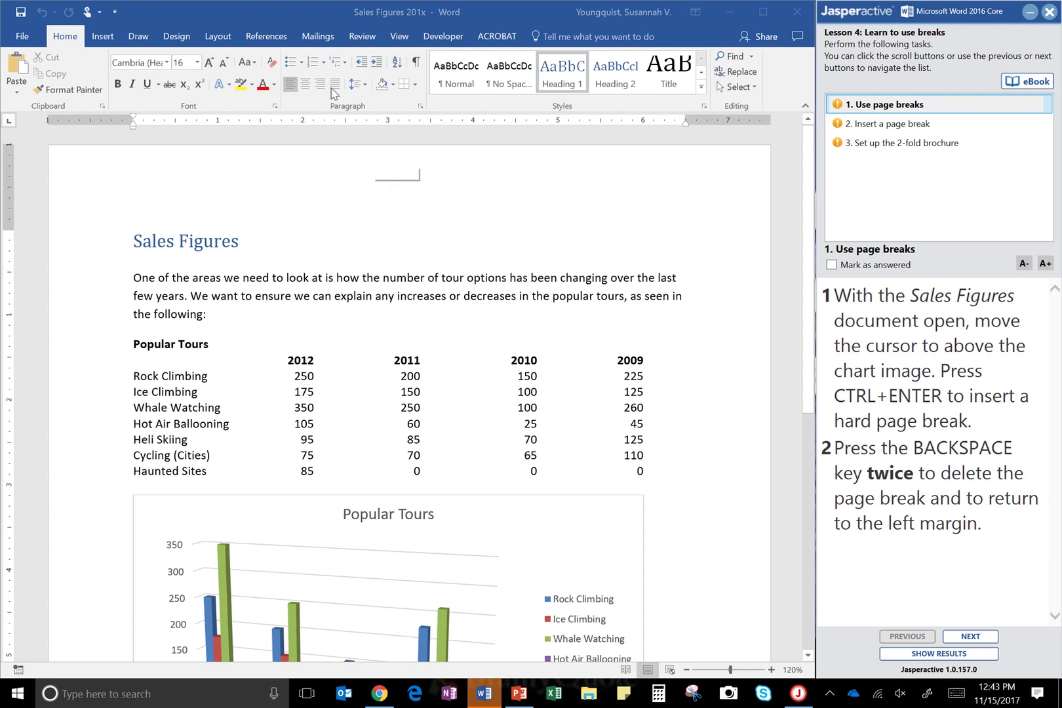
Step: Insert a hard page break with Ctrl+Enter above the Popular Tours chart
left_click(385, 20)
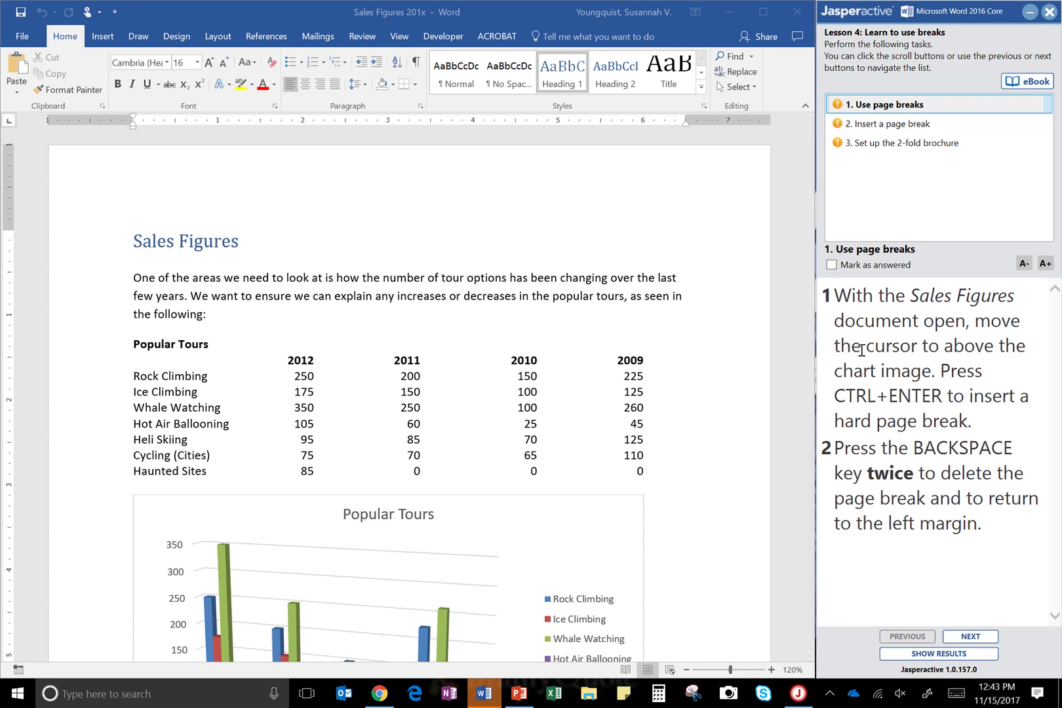
left_click(156, 493)
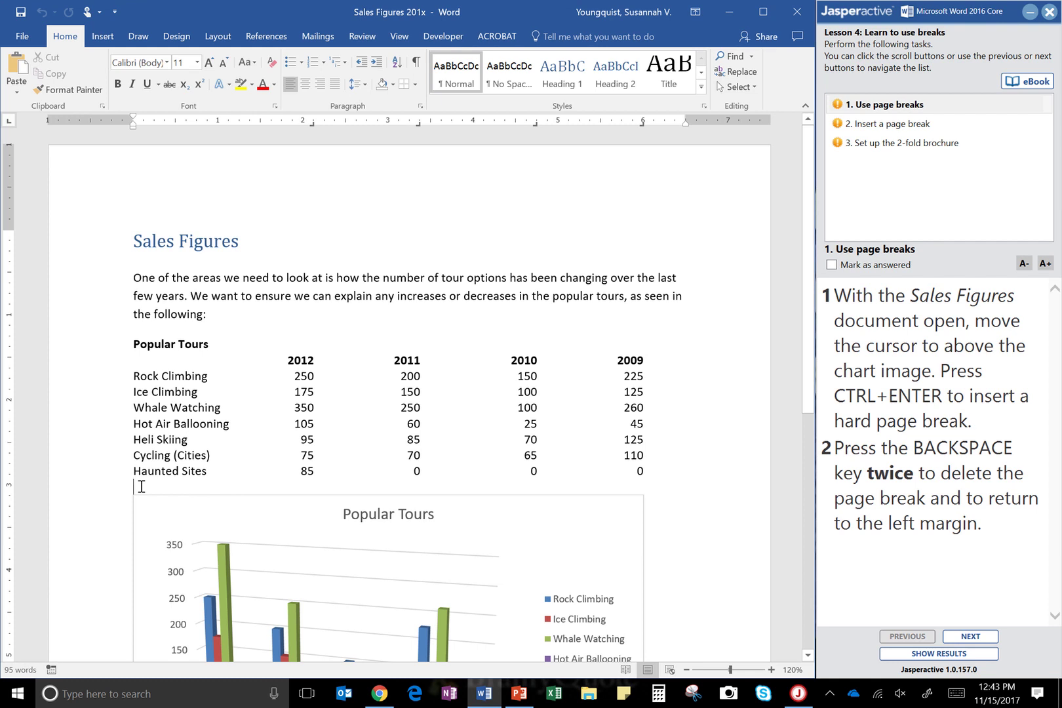
key("ctrl+Return")
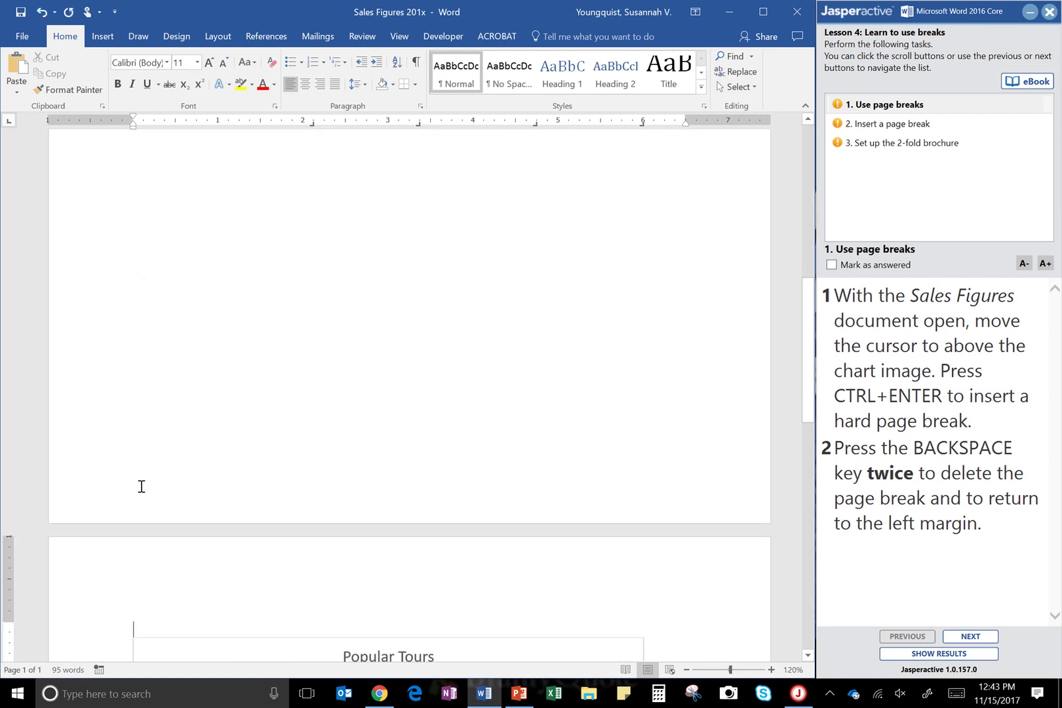
Step: Review the break's effect, then mark task 1, Use page breaks, as answered
scroll(144, 485, "up", 5)
scroll(181, 486, "down", 8)
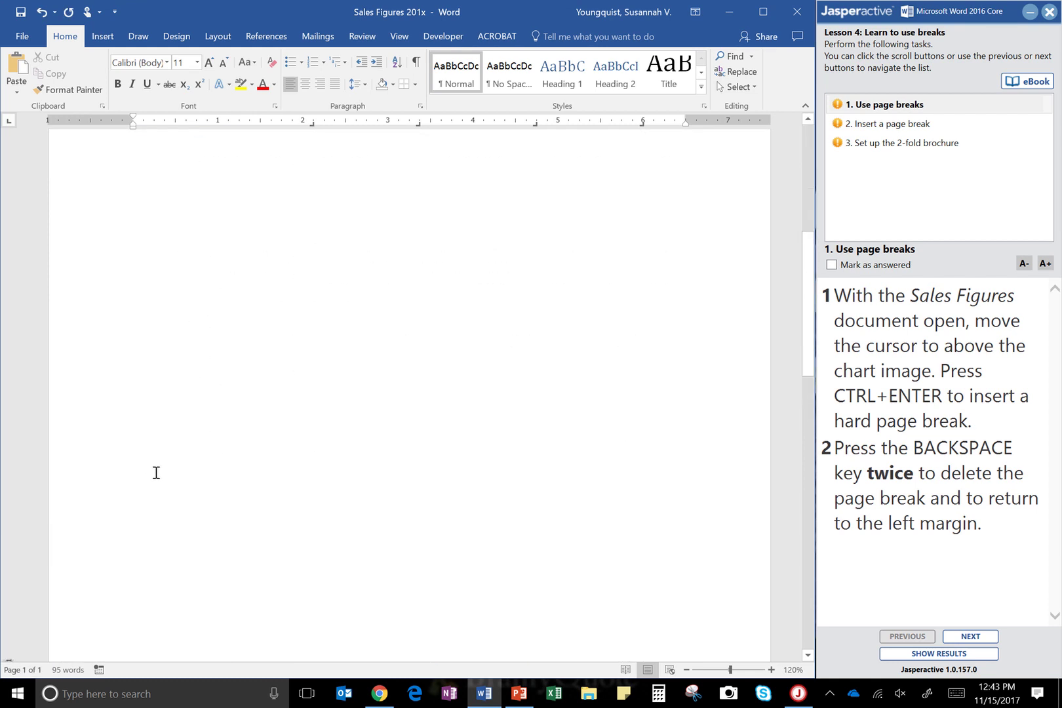
scroll(184, 488, "down", 10)
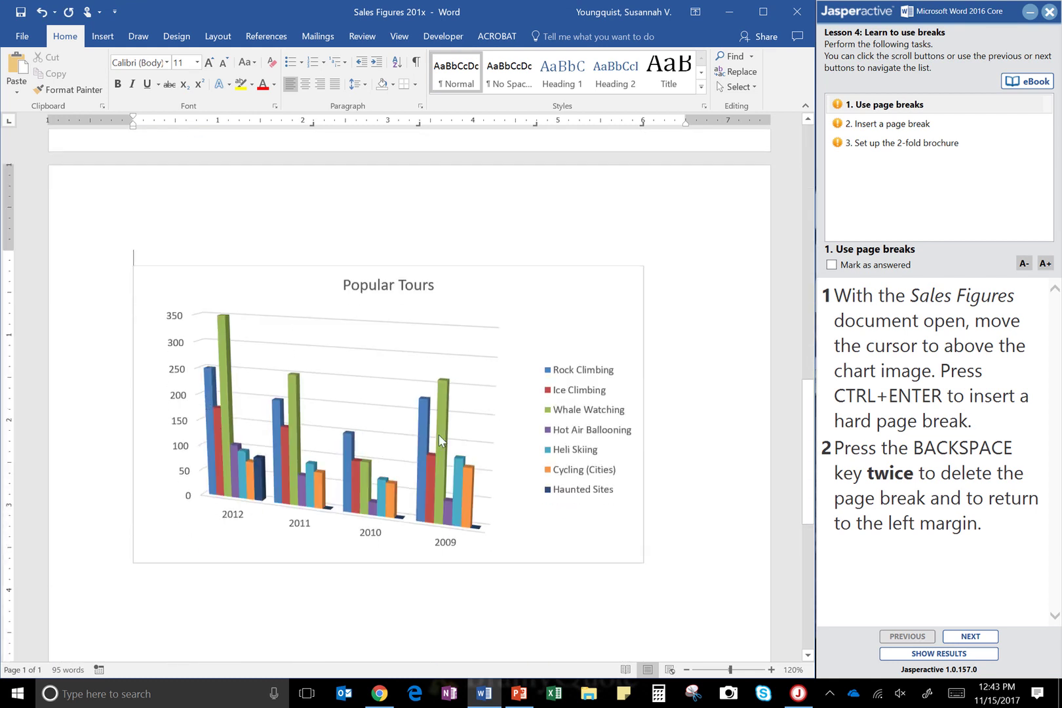
scroll(440, 437, "up", 10)
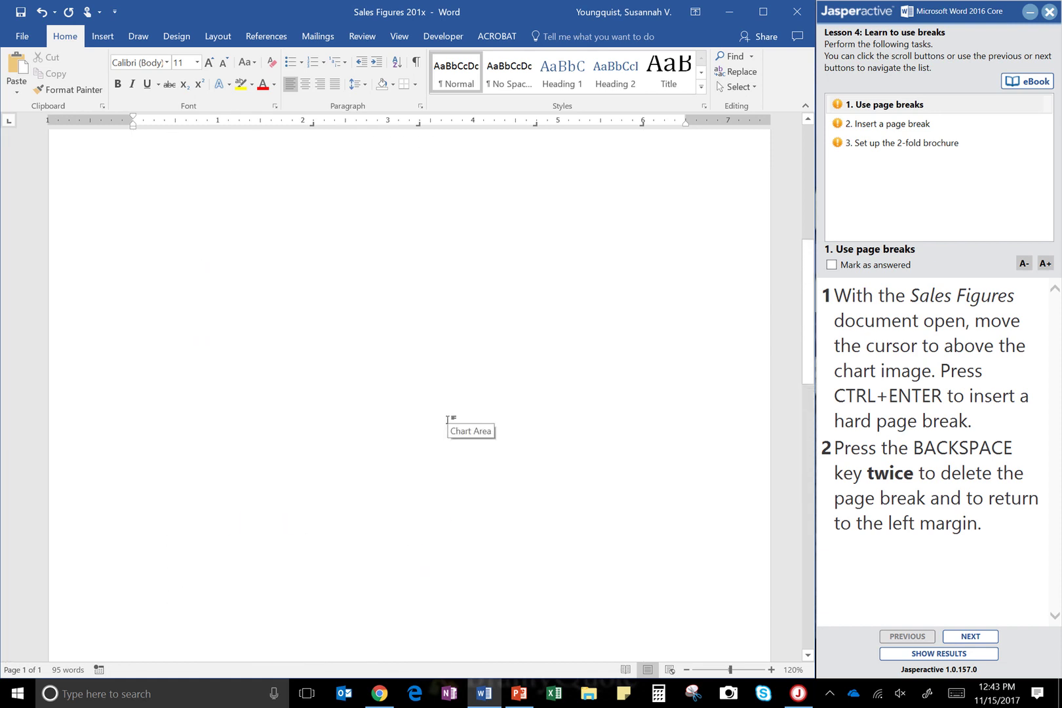
scroll(448, 420, "up", 3)
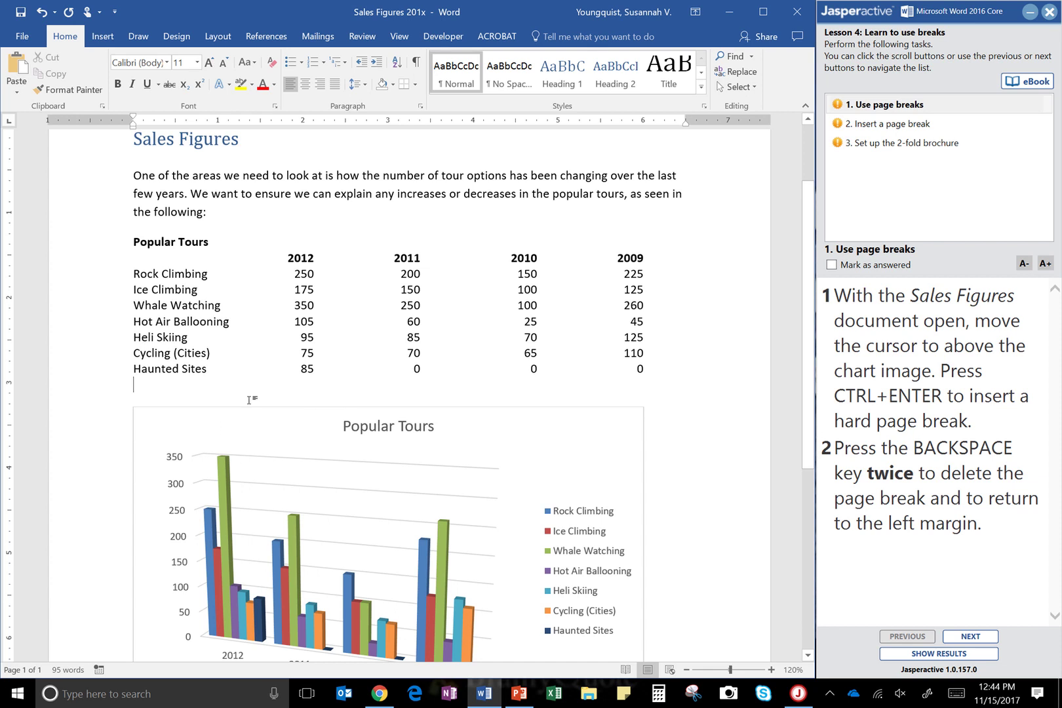
scroll(496, 374, "down", 2)
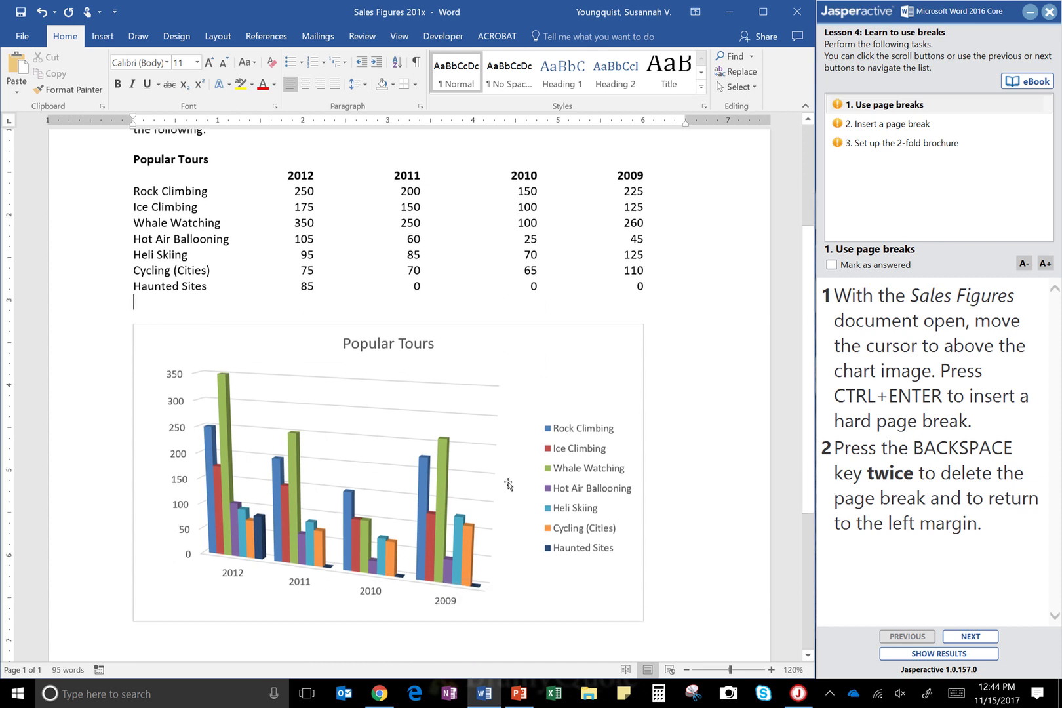
left_click(832, 266)
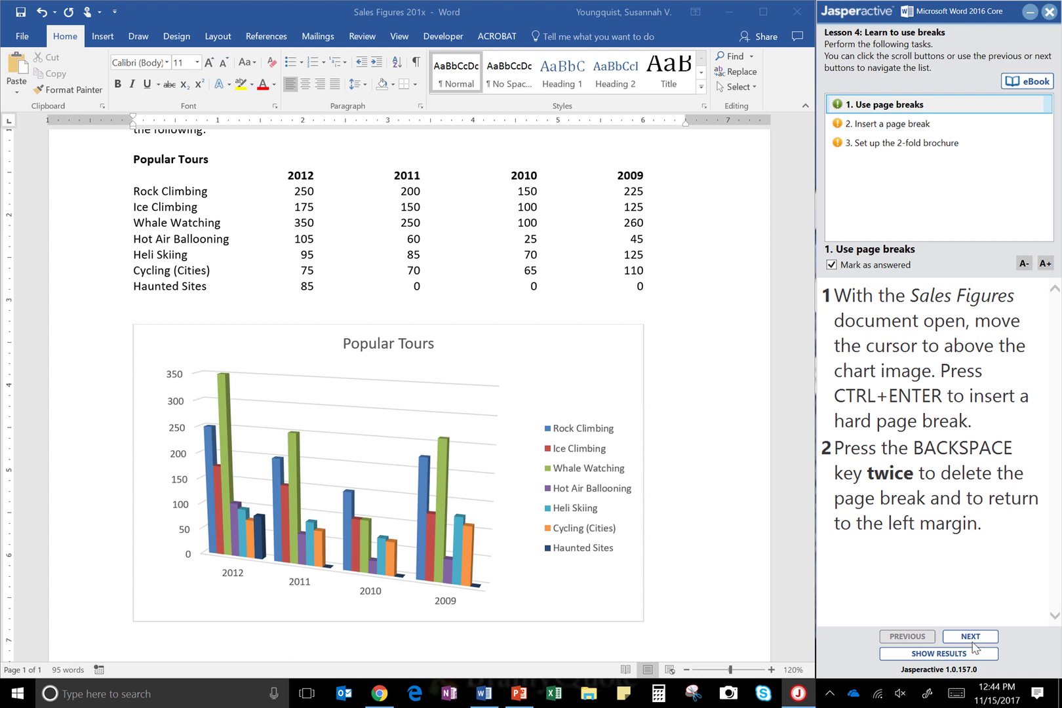
Step: Advance to task 2 and place the cursor before the Popular Tours heading
left_click(979, 639)
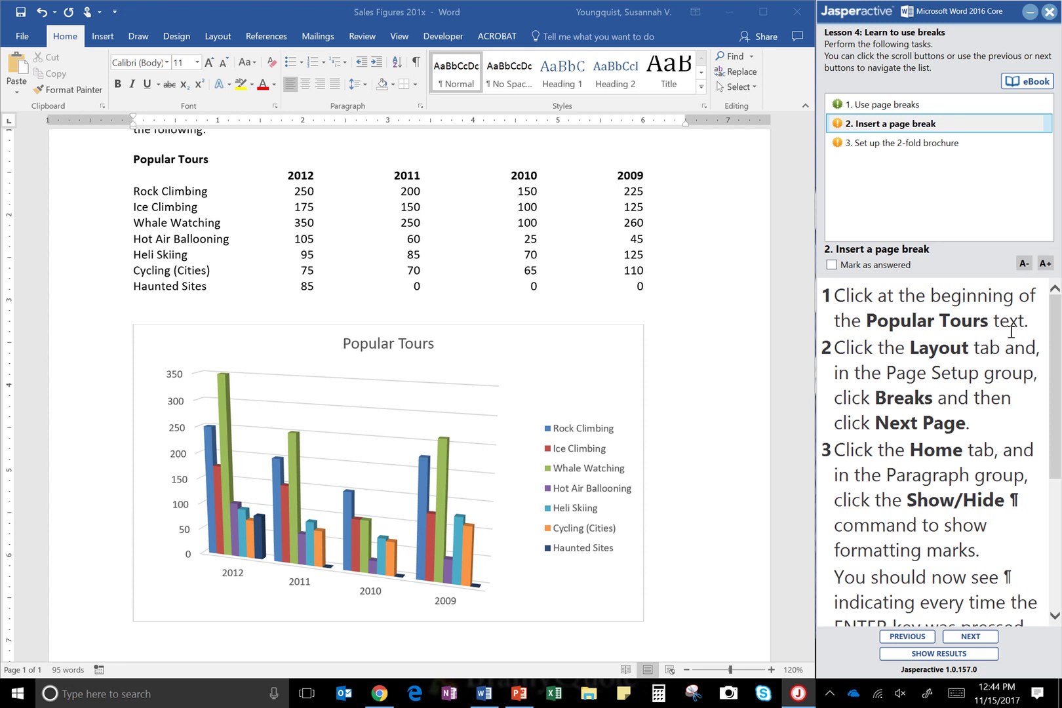
scroll(433, 331, "up", 3)
left_click(134, 283)
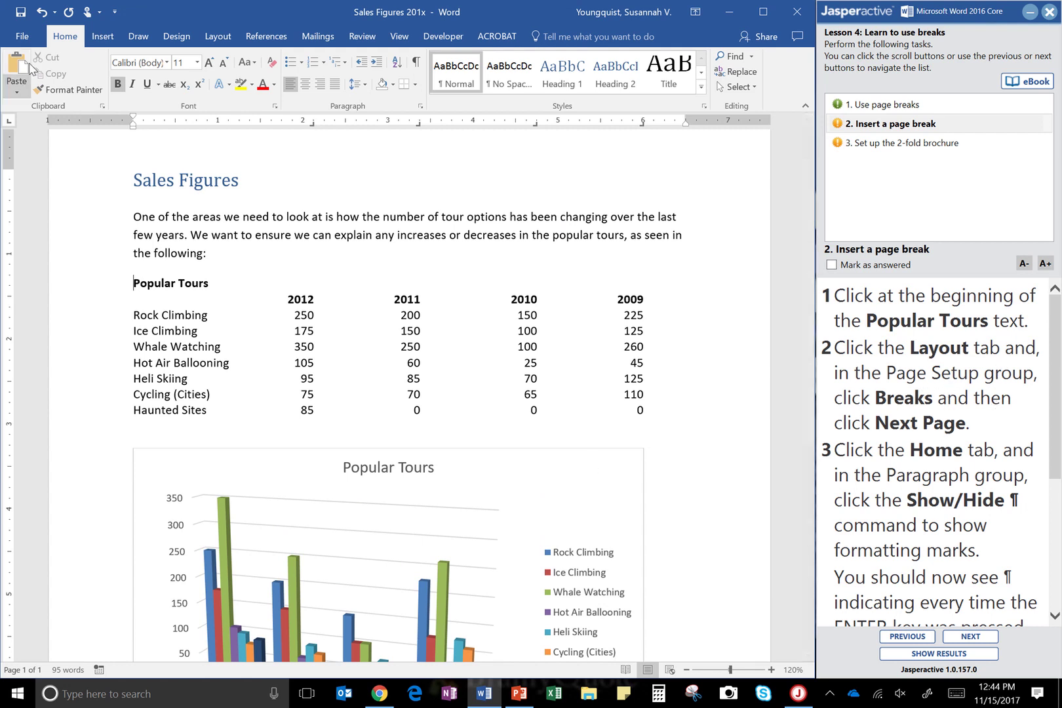
Step: Insert a Next Page section break from Layout > Breaks before Popular Tours
left_click(229, 42)
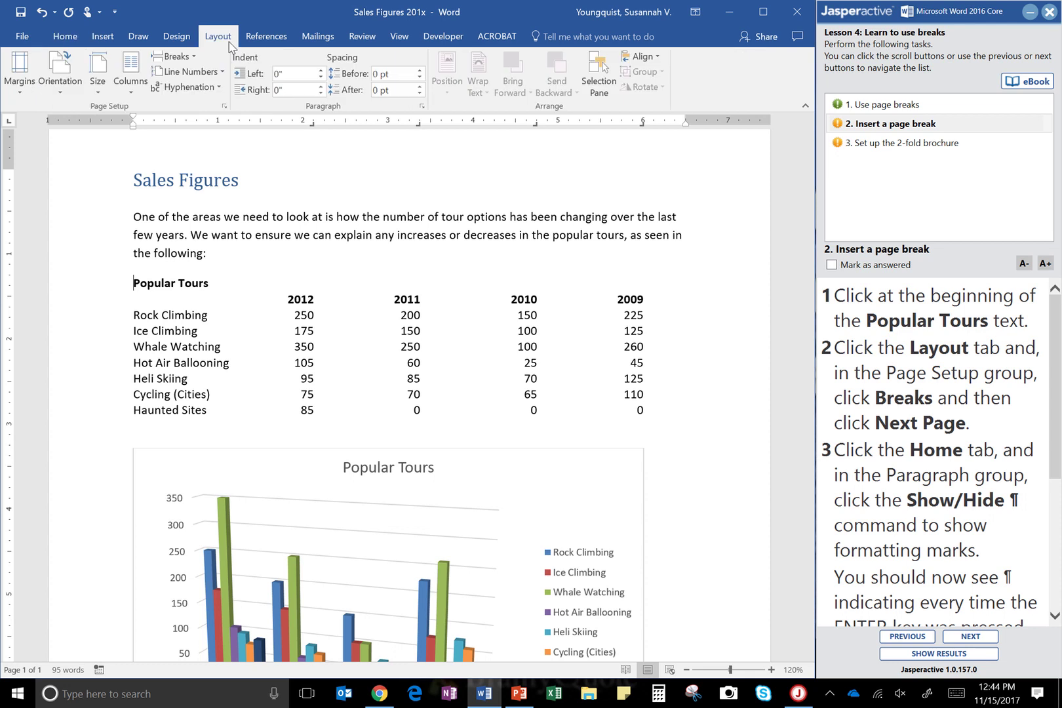
left_click(192, 60)
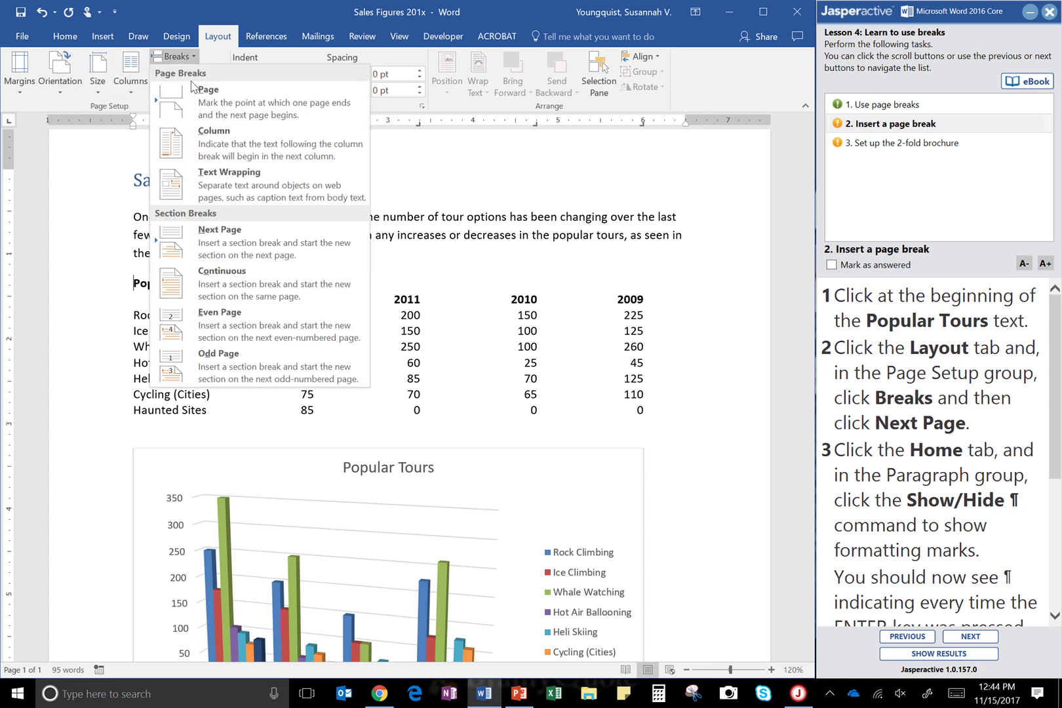
left_click(232, 232)
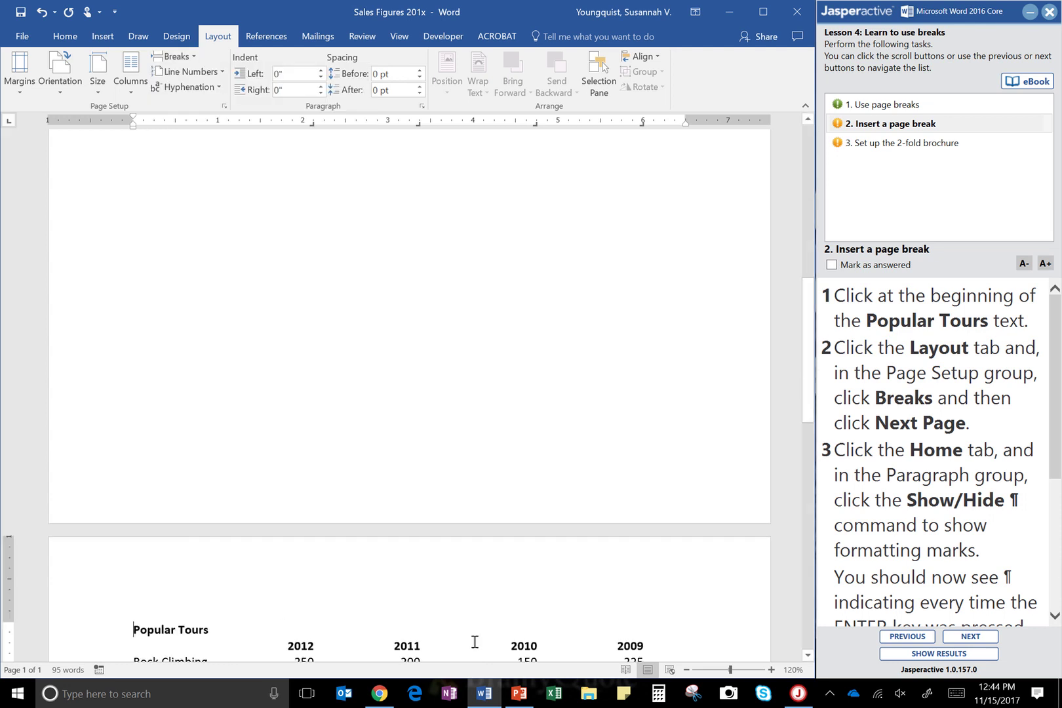
scroll(408, 417, "up", 8)
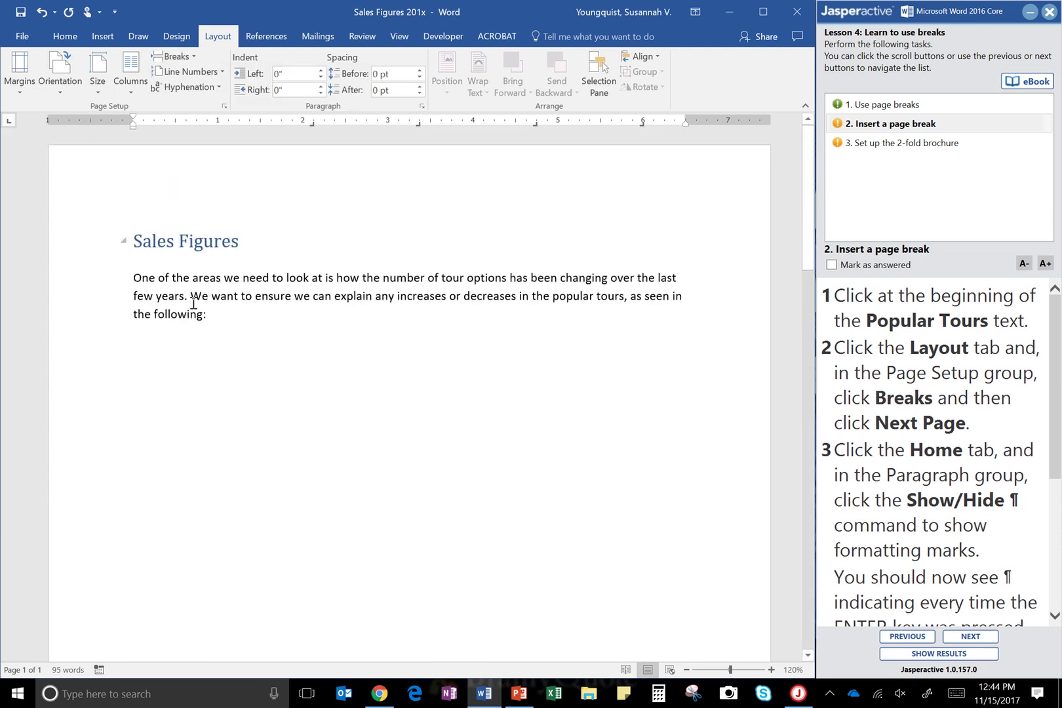
scroll(462, 557, "down", 12)
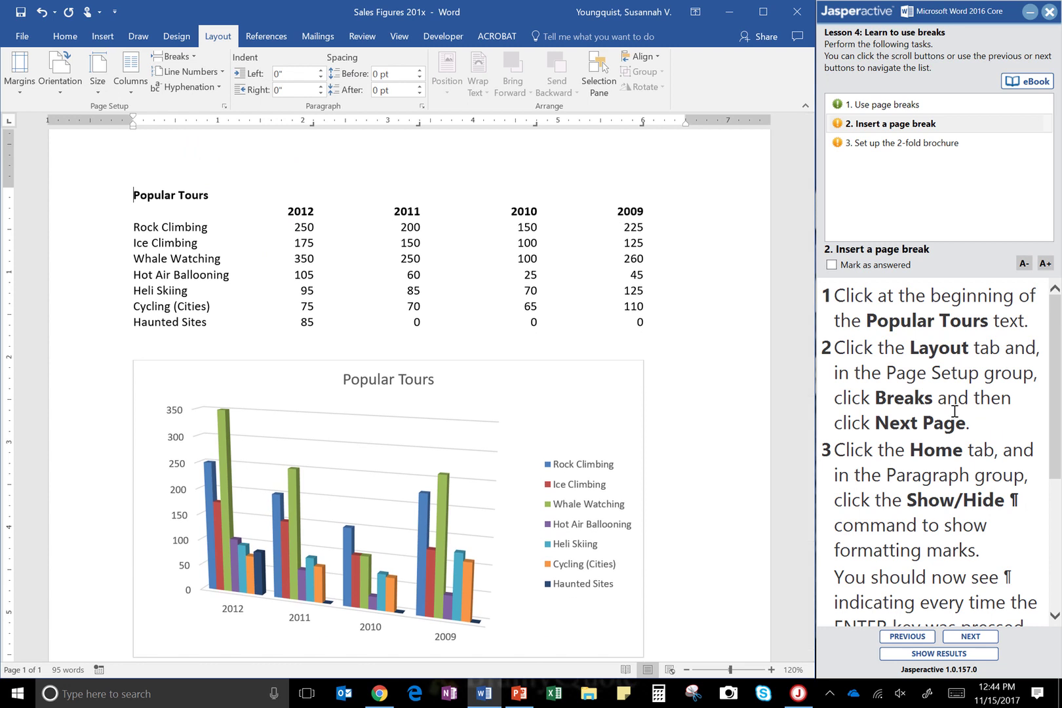
scroll(955, 411, "down", 3)
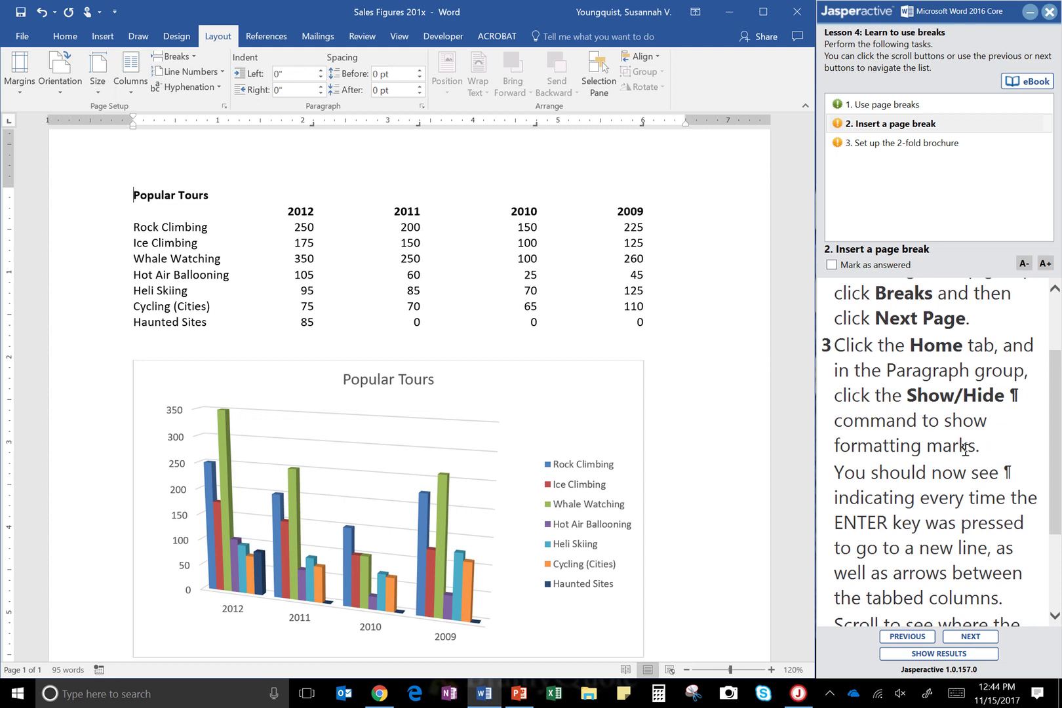
Step: Turn on formatting marks from the Home tab
left_click(65, 38)
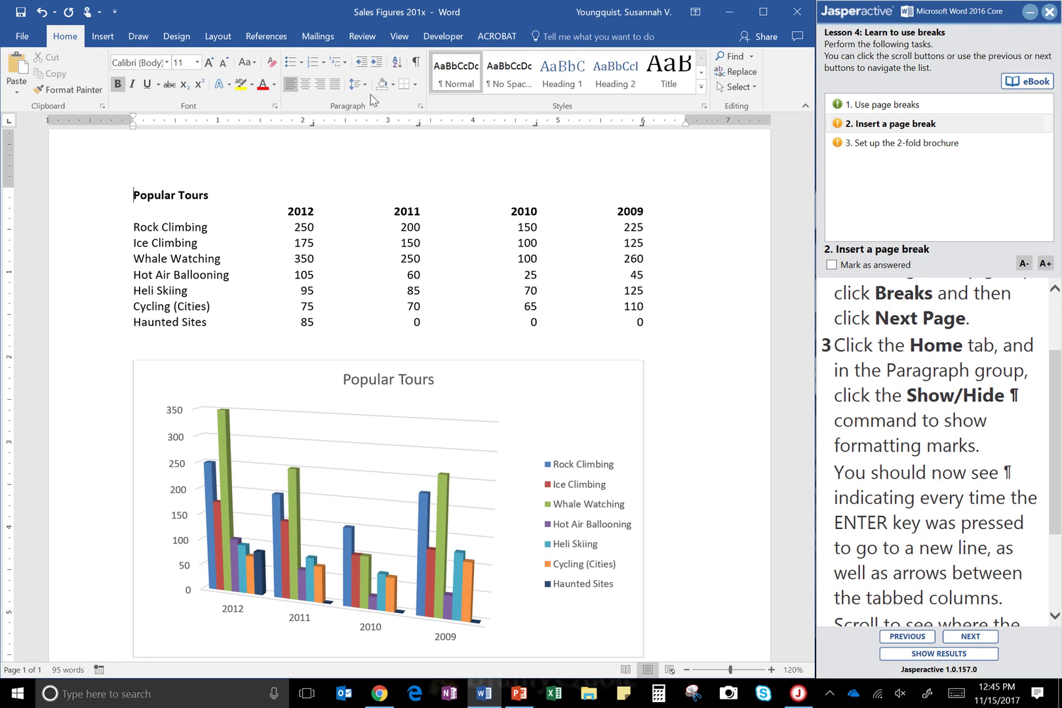
left_click(415, 65)
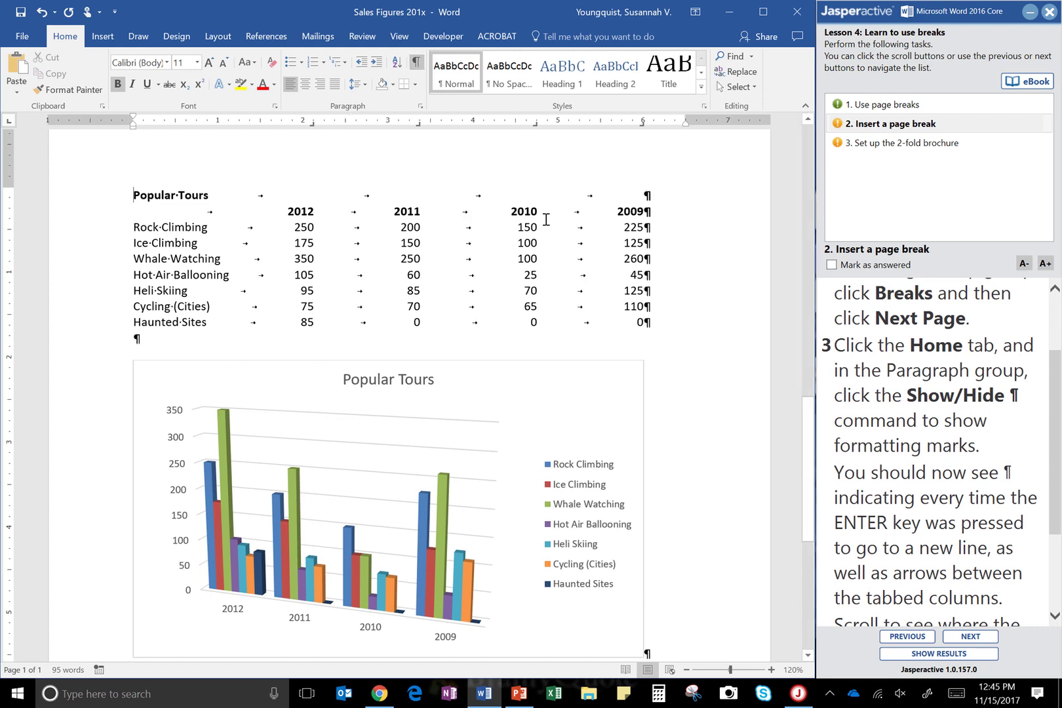
scroll(434, 375, "down", 1)
scroll(458, 341, "up", 10)
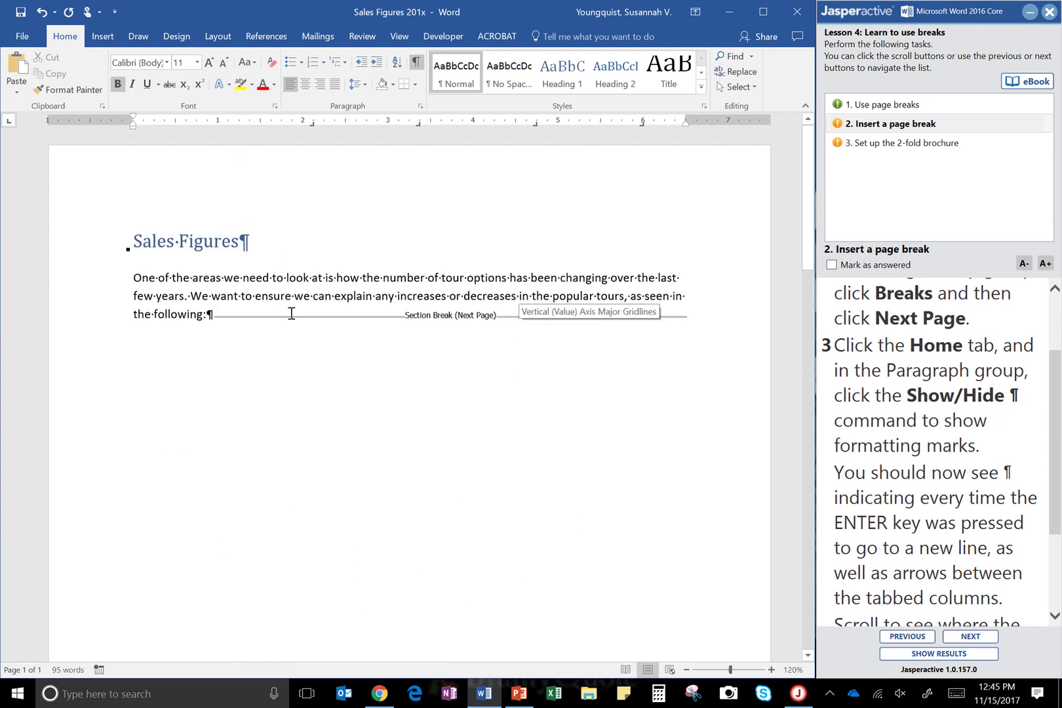
Step: Confirm the Section Break (Next Page) follows the intro paragraph, then mark task 2 answered
scroll(445, 325, "down", 1)
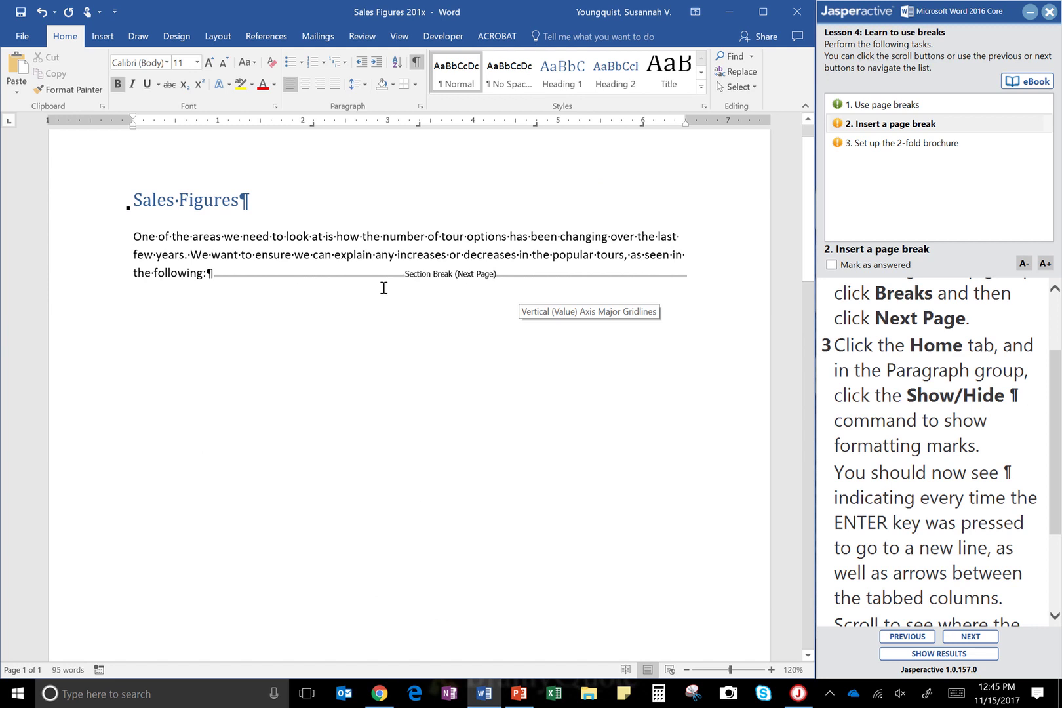
scroll(915, 481, "down", 2)
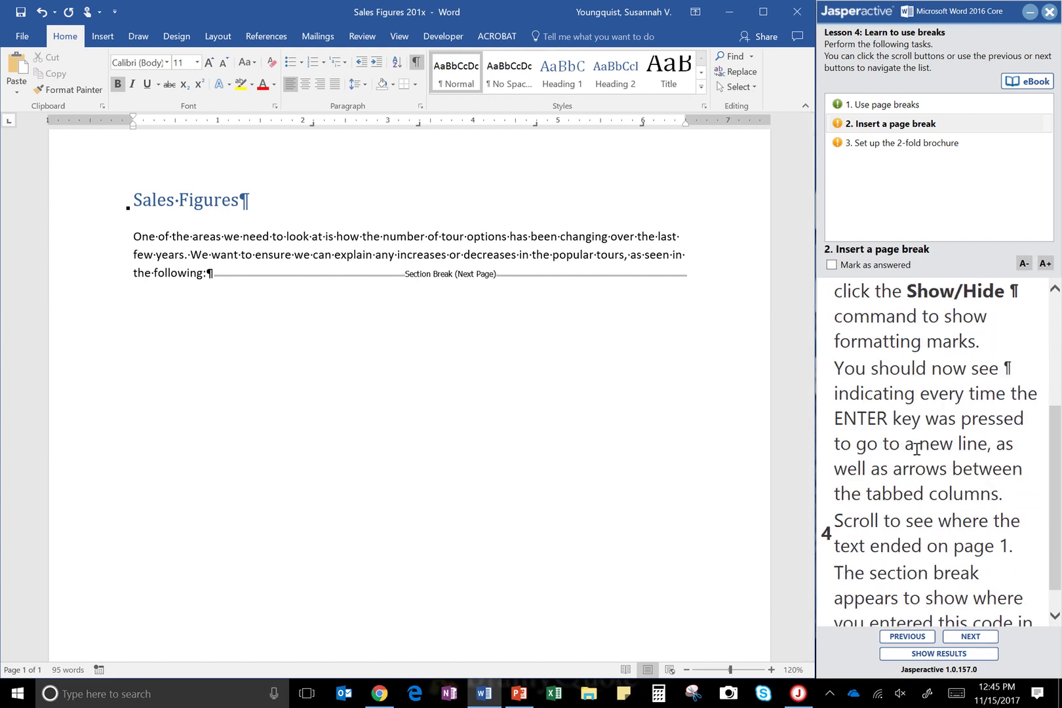
scroll(976, 427, "down", 1)
scroll(561, 432, "down", 5)
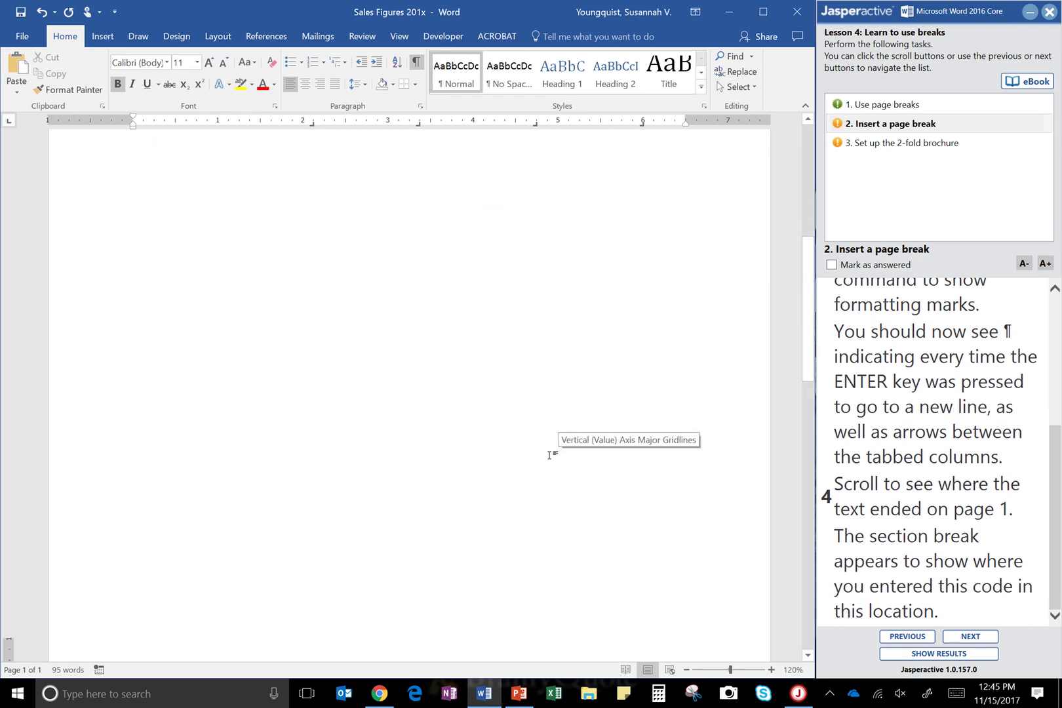
scroll(548, 457, "down", 5)
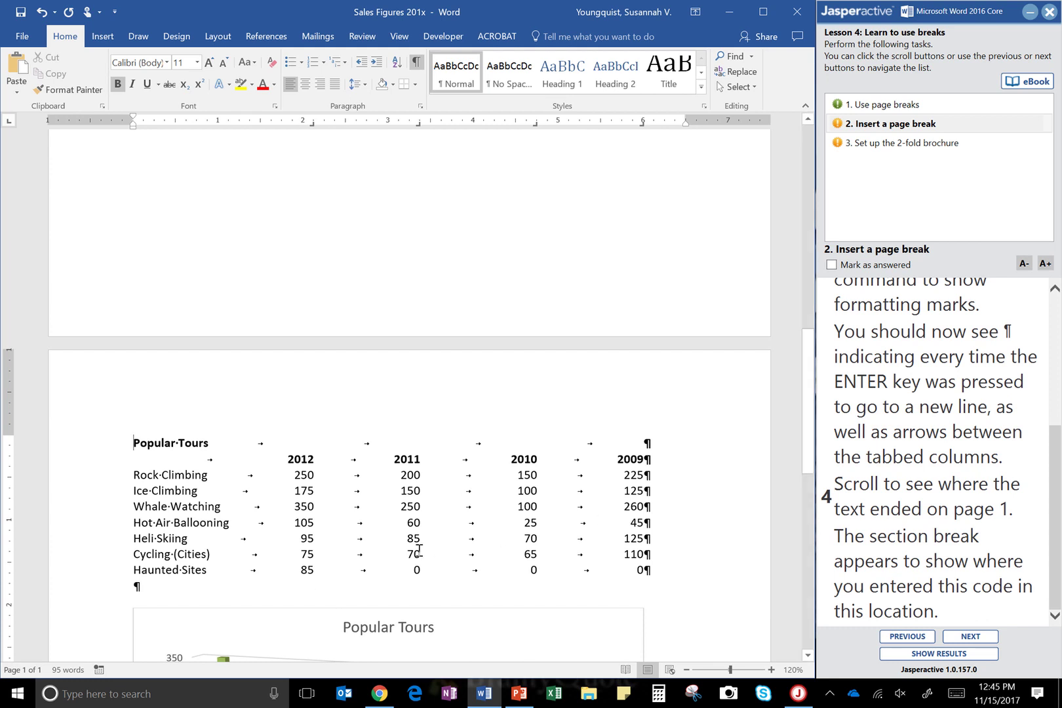
scroll(422, 549, "up", 4)
scroll(421, 549, "up", 6)
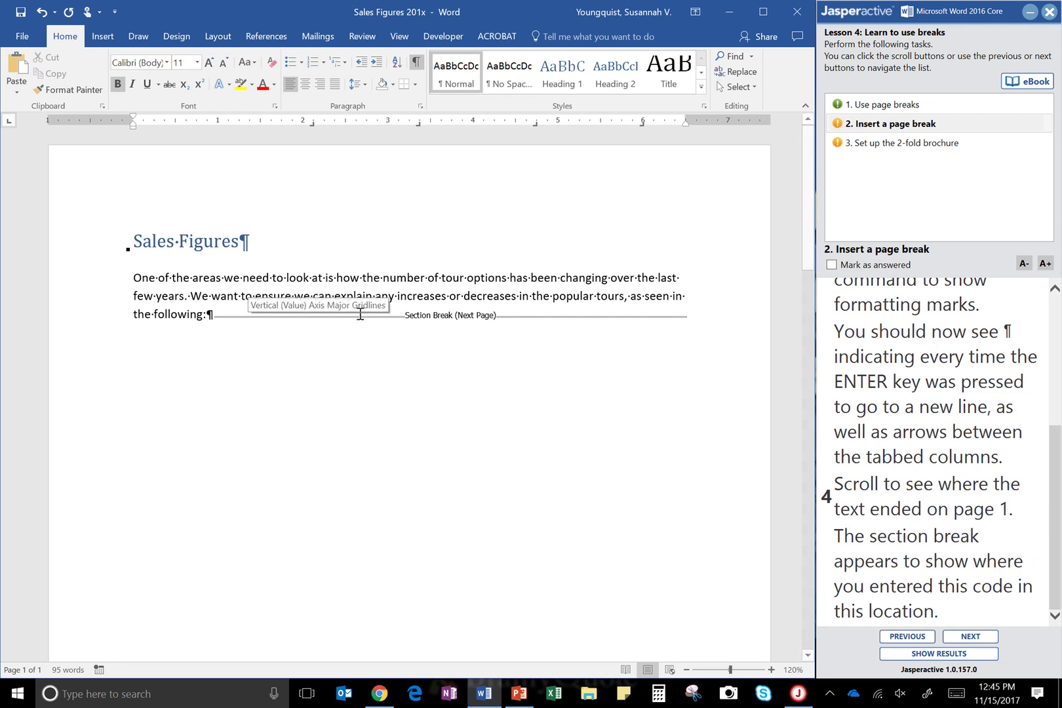
left_click(844, 267)
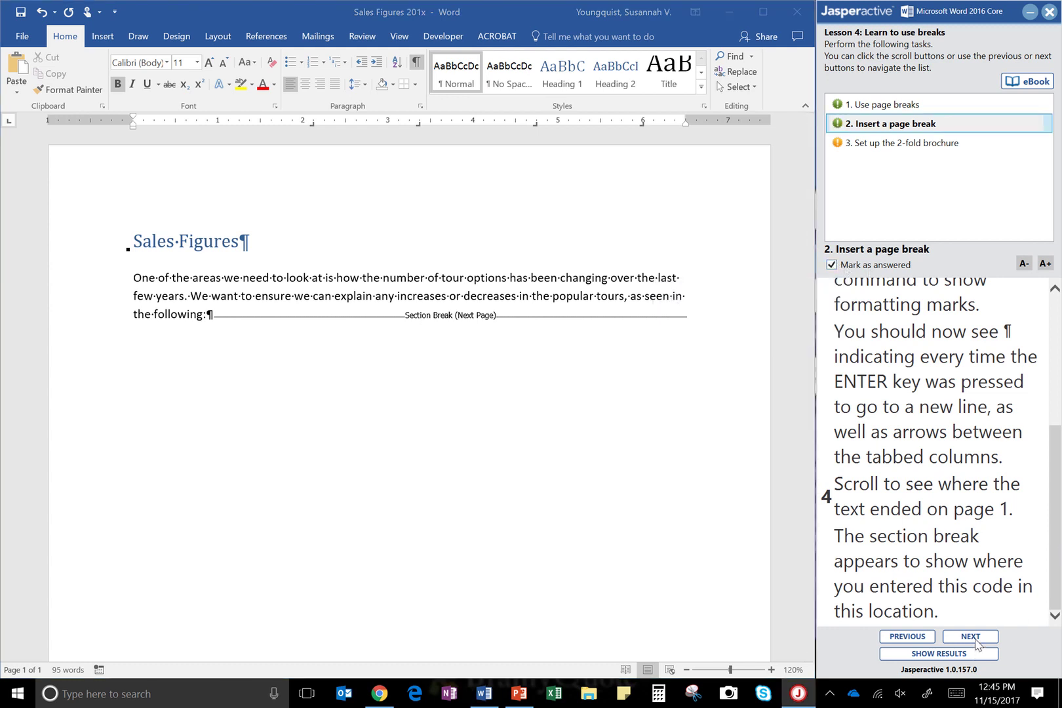
Step: Advance to task 3, Set up the 2-fold brochure, and scroll the document to page 2
left_click(973, 636)
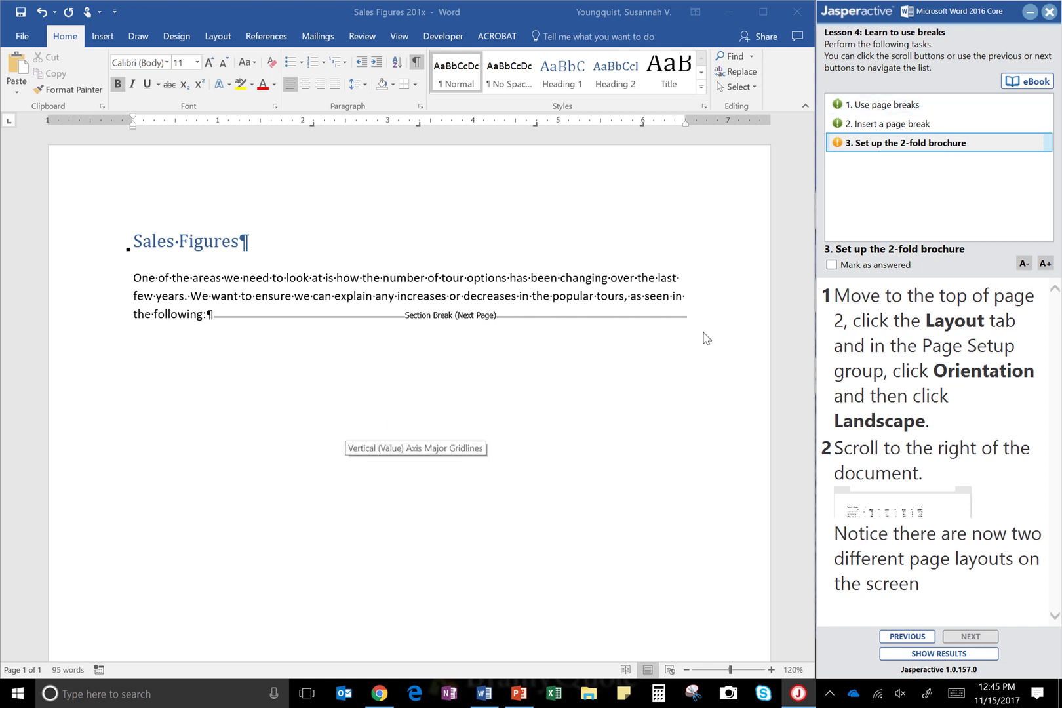
scroll(394, 435, "down", 3)
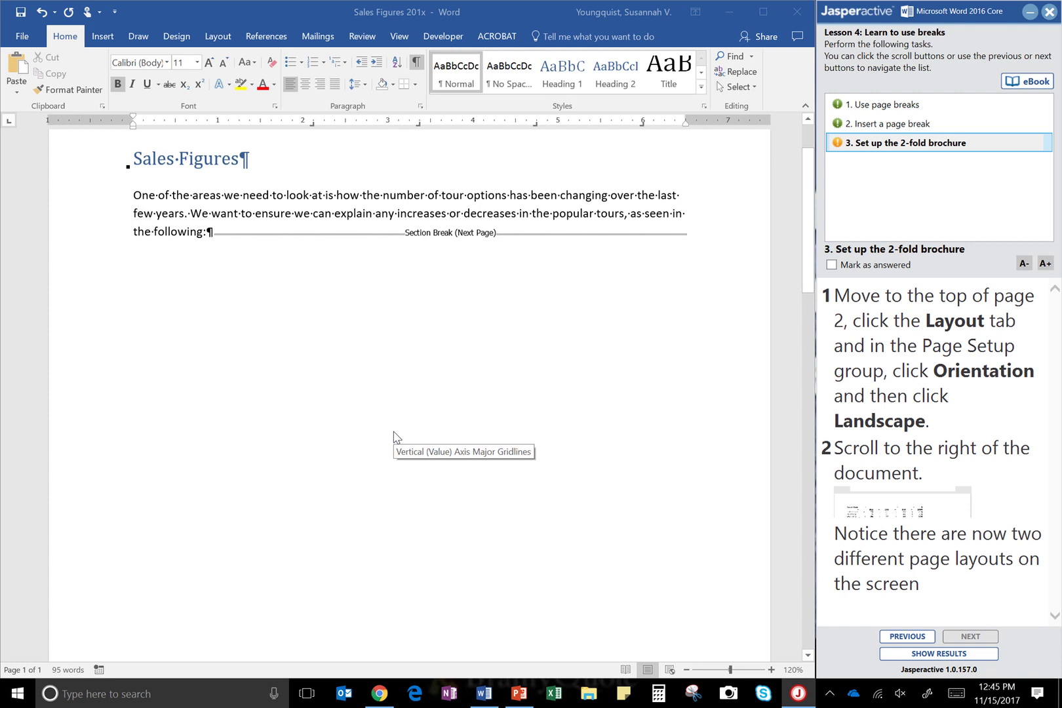
scroll(150, 335, "down", 2)
scroll(150, 334, "down", 20)
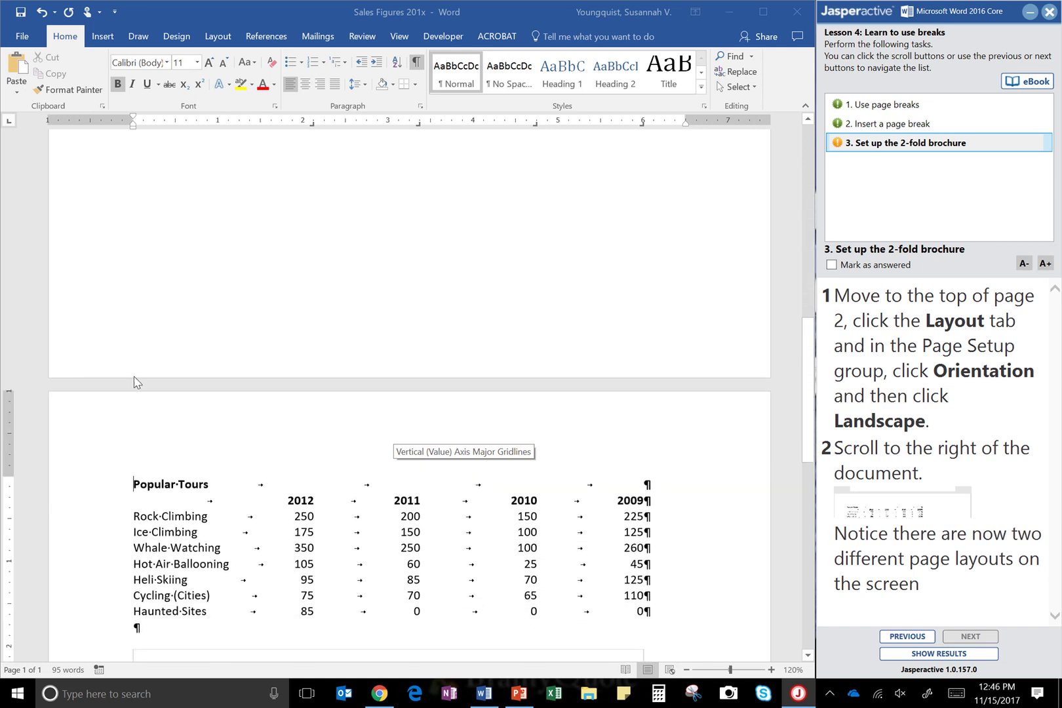
left_click(150, 445)
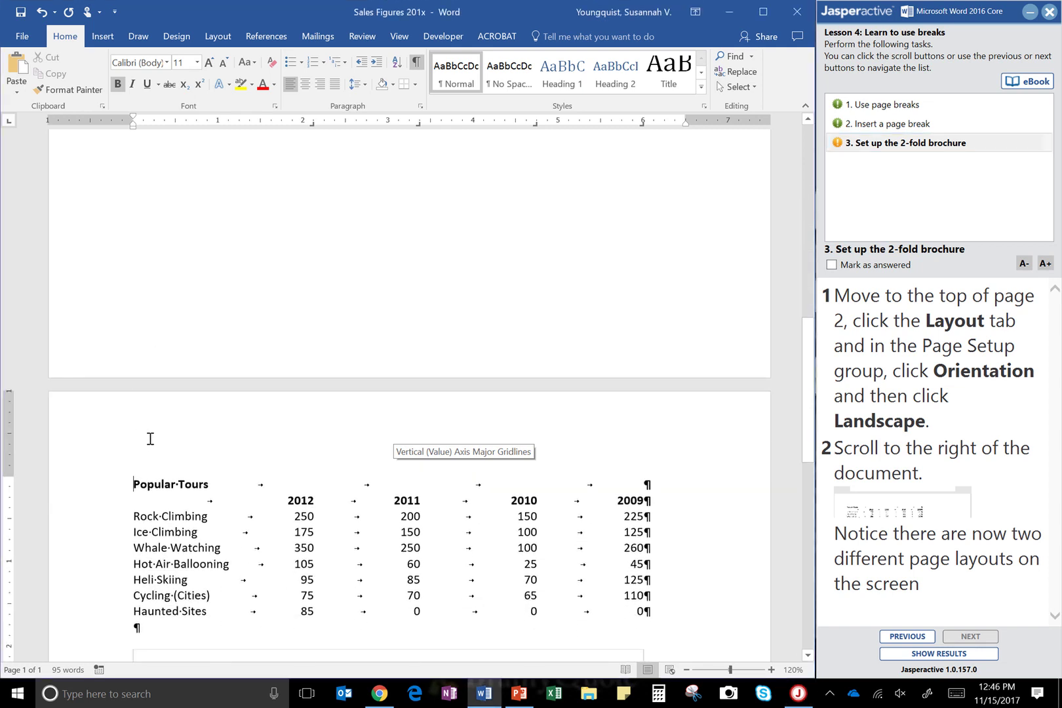
scroll(150, 446, "down", 6)
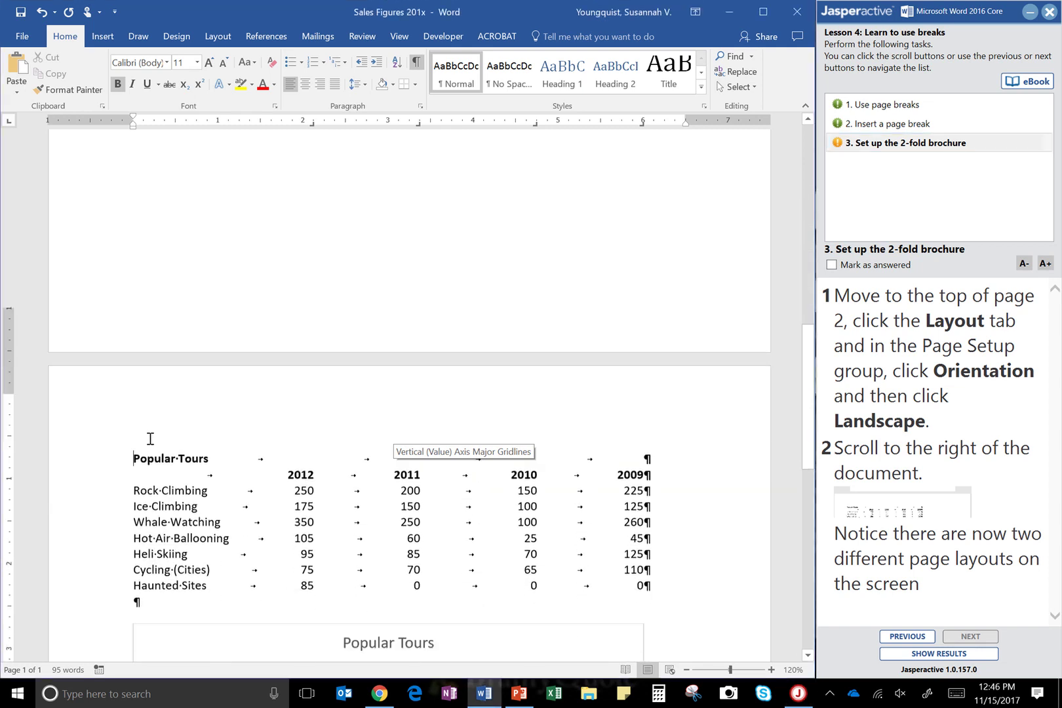
left_click(228, 37)
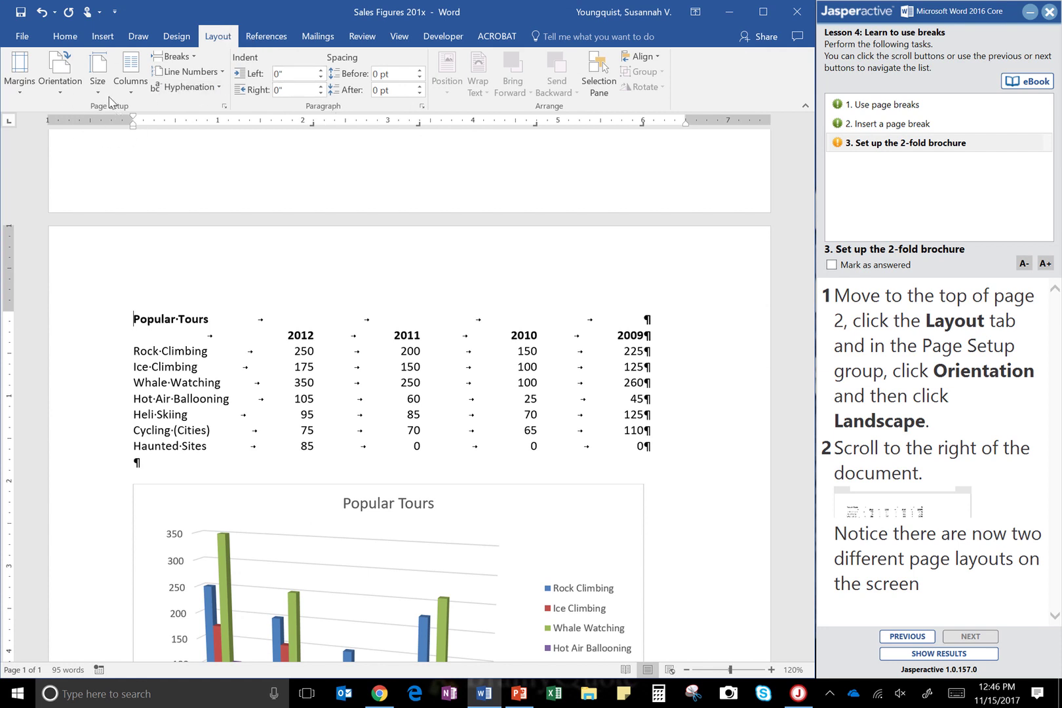
Step: Set page 2 to Landscape orientation
left_click(64, 83)
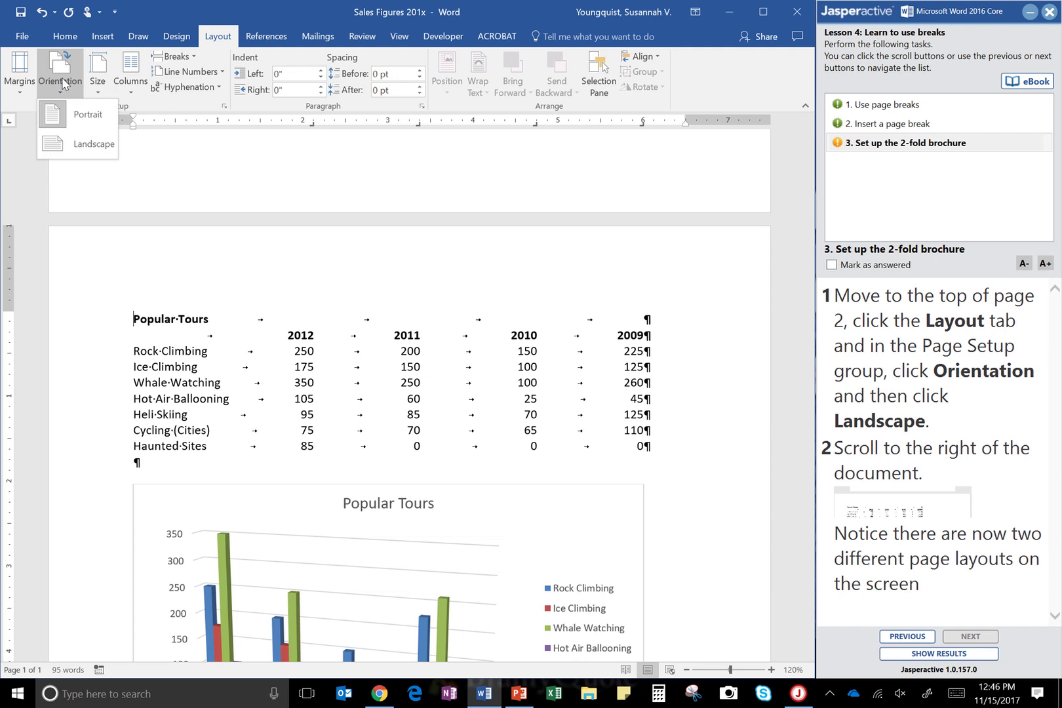
left_click(83, 138)
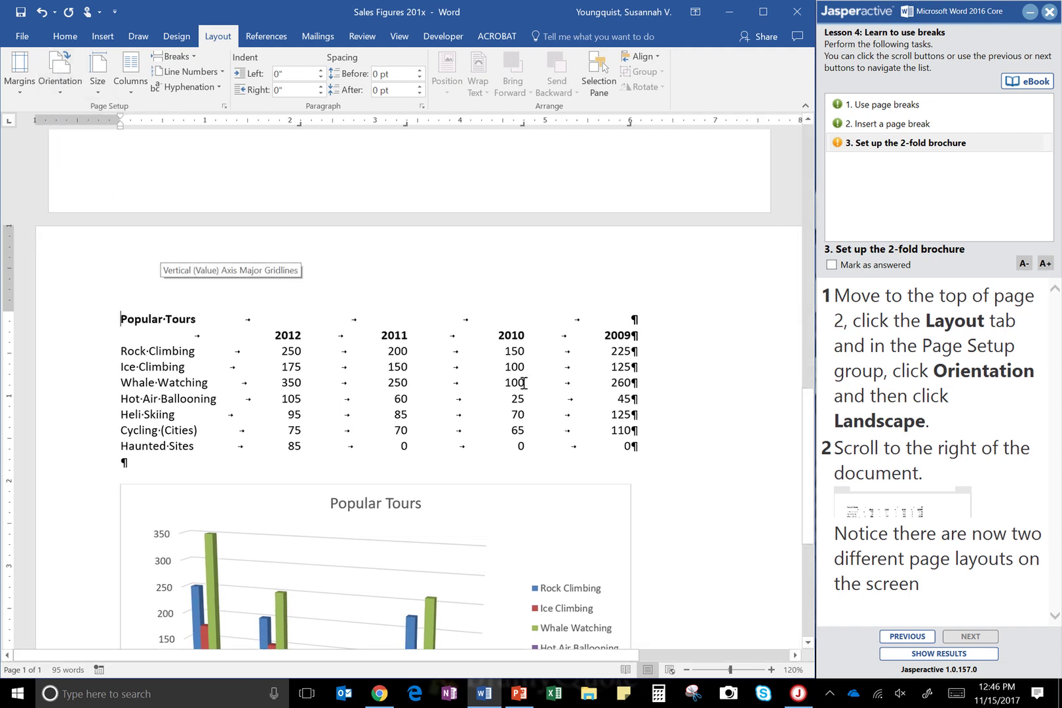
scroll(760, 466, "up", 5)
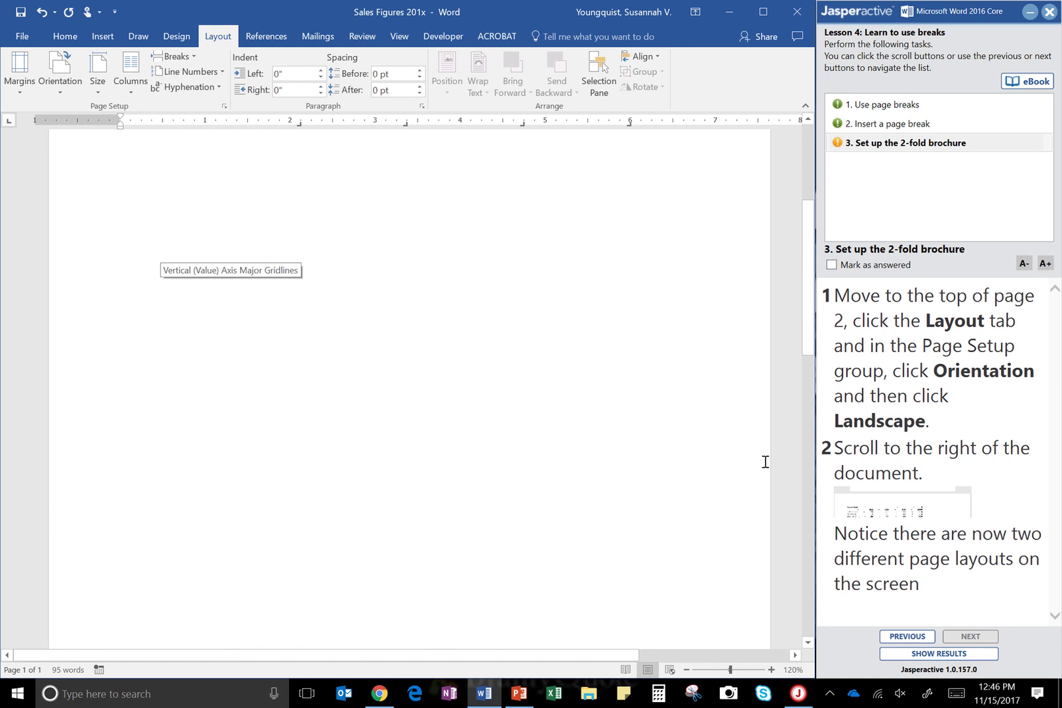
scroll(765, 462, "down", 15)
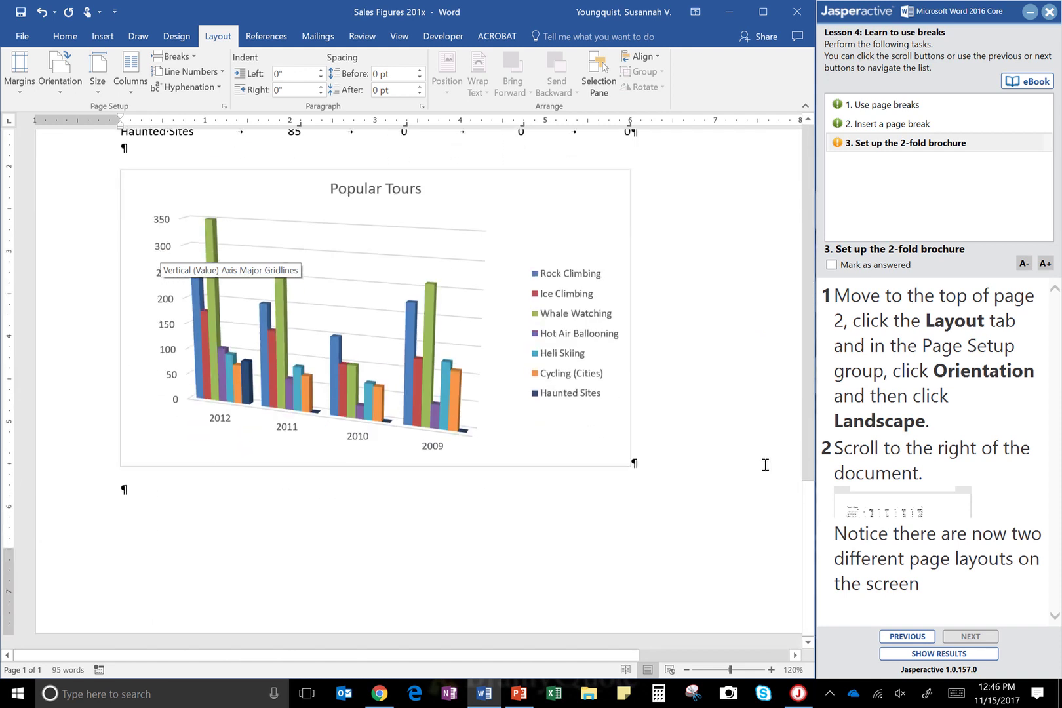
scroll(765, 464, "up", 6)
scroll(760, 456, "down", 3)
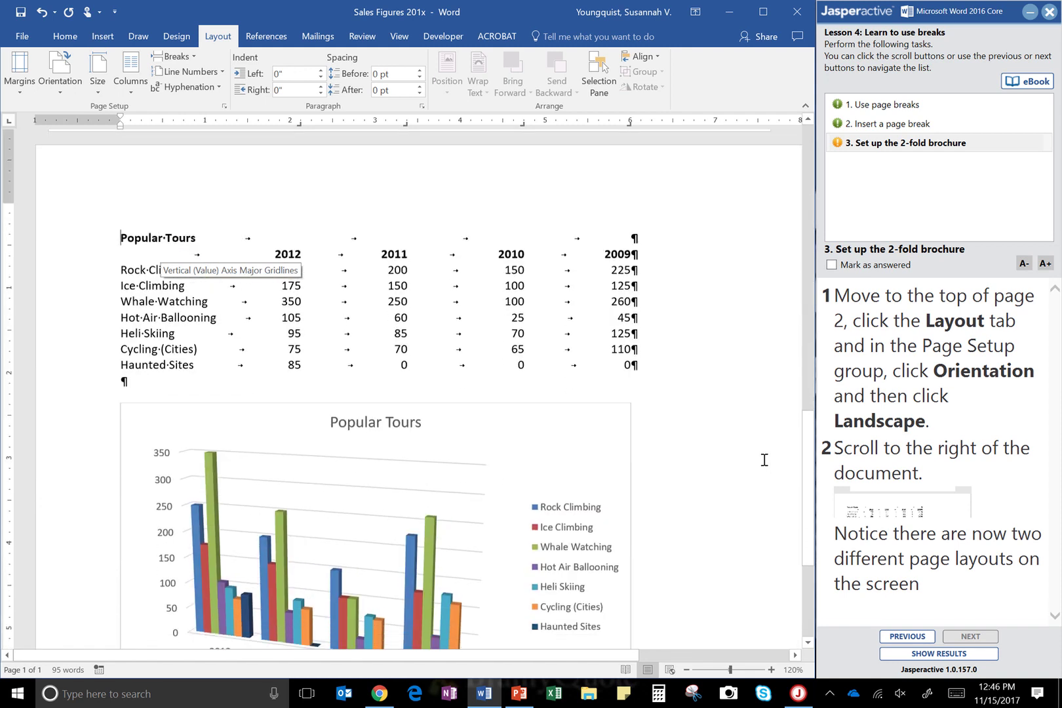
Step: Check the portrait and landscape pages side by side, then mark task 3 answered
scroll(759, 454, "down", 1)
scroll(426, 448, "up", 3)
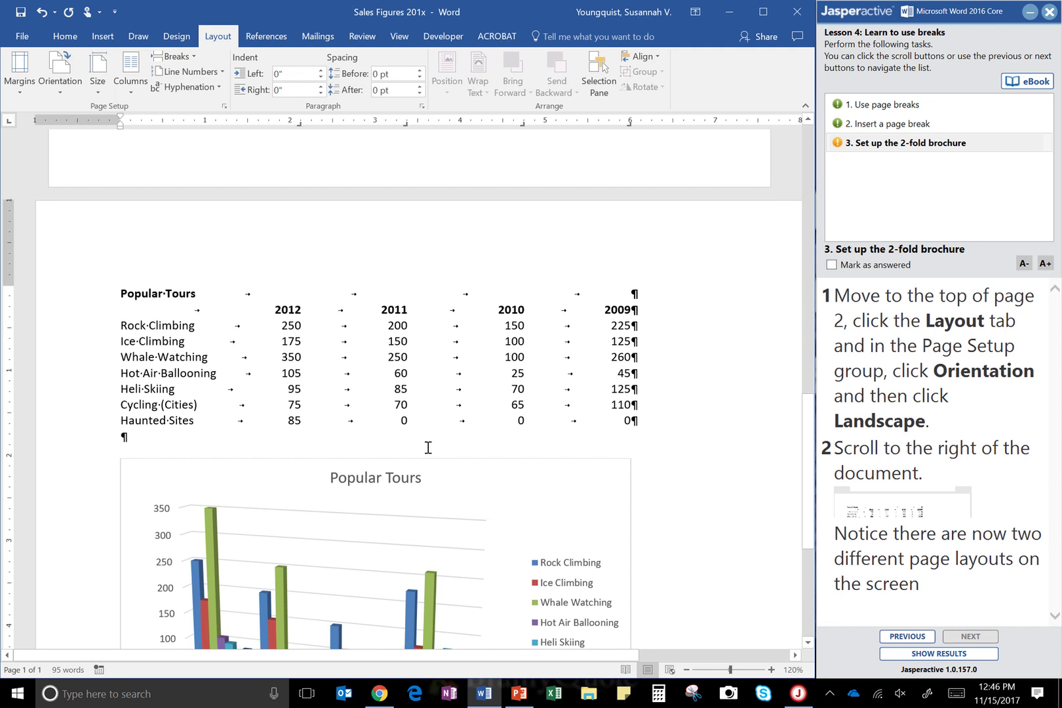
left_click_drag(281, 659, 596, 675)
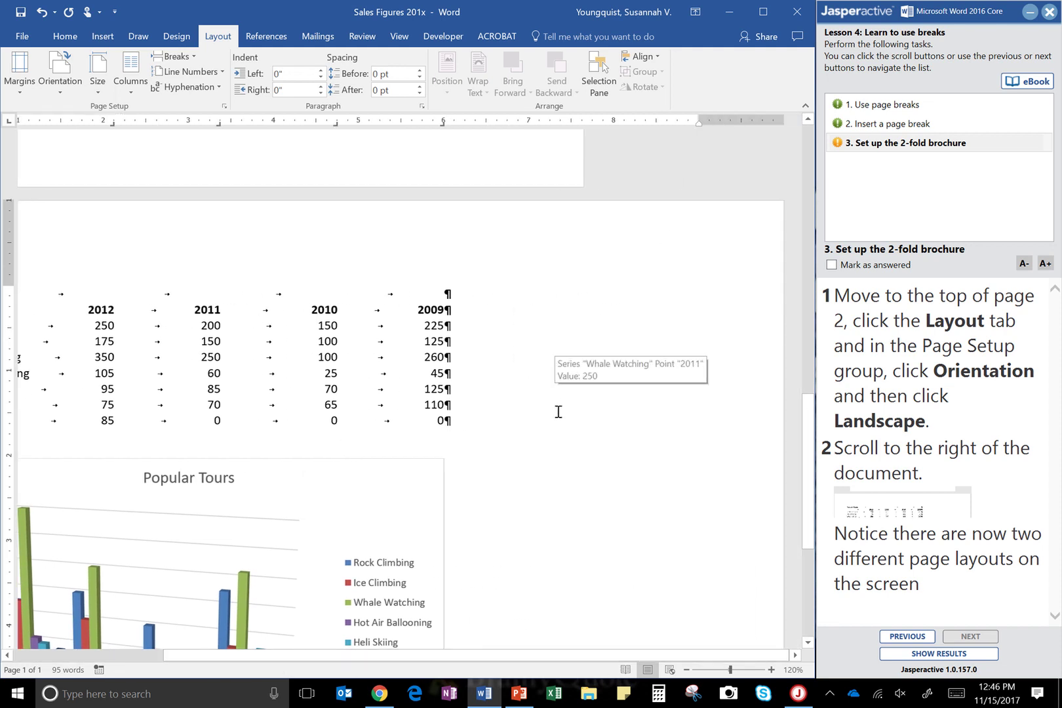
scroll(539, 450, "up", 10)
scroll(545, 461, "down", 10)
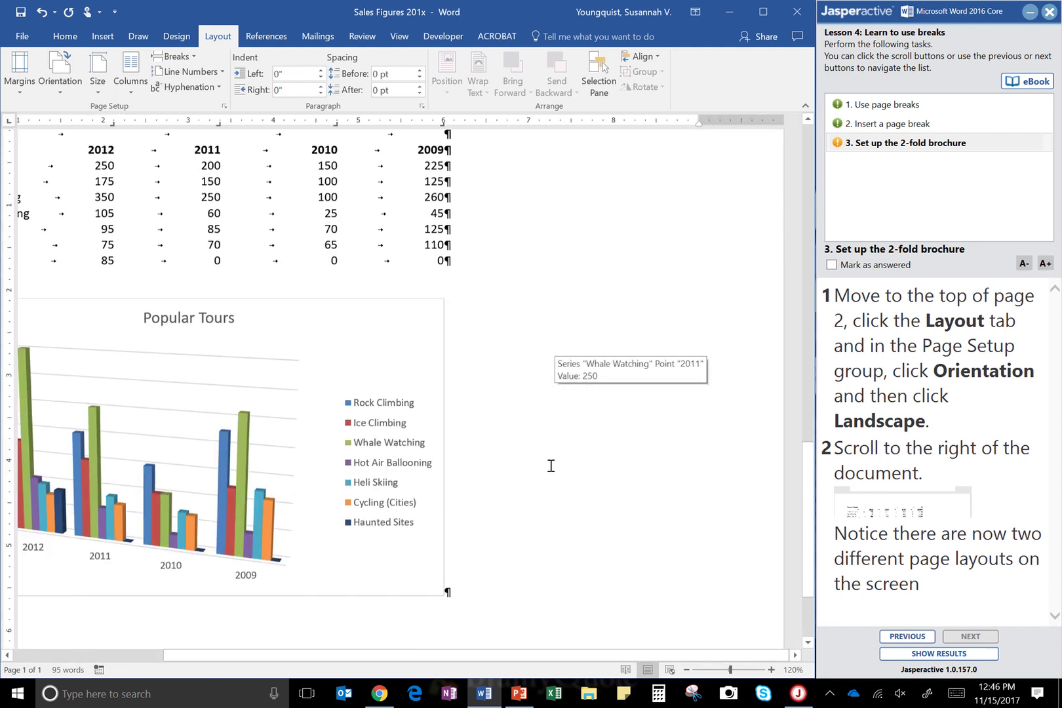
left_click(831, 265)
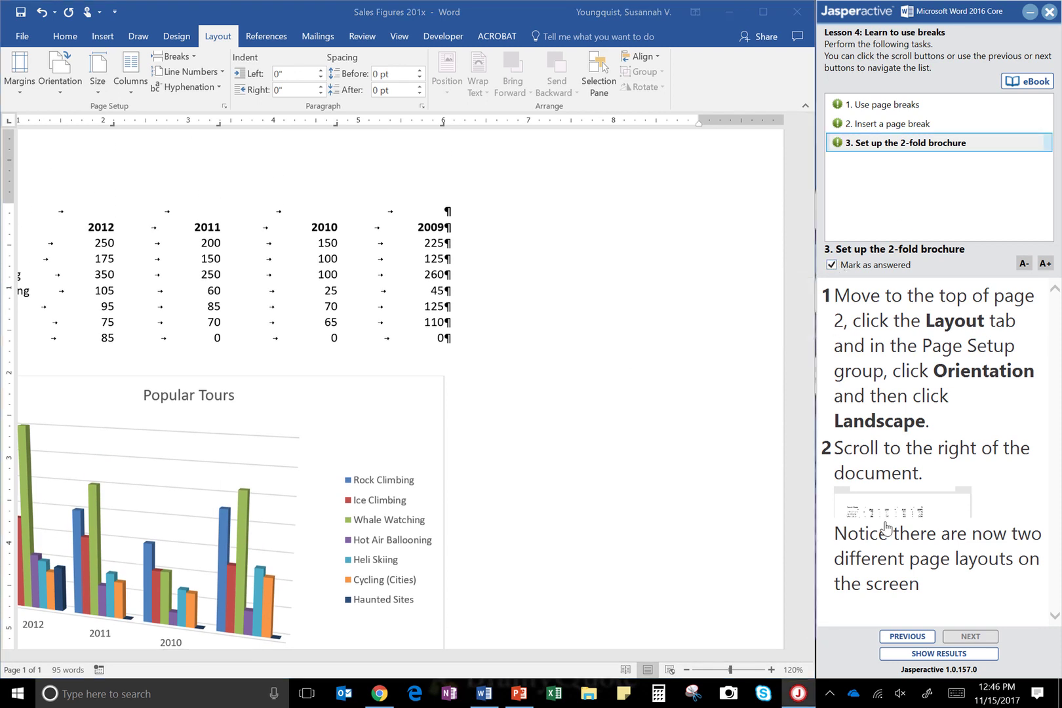
left_click(939, 654)
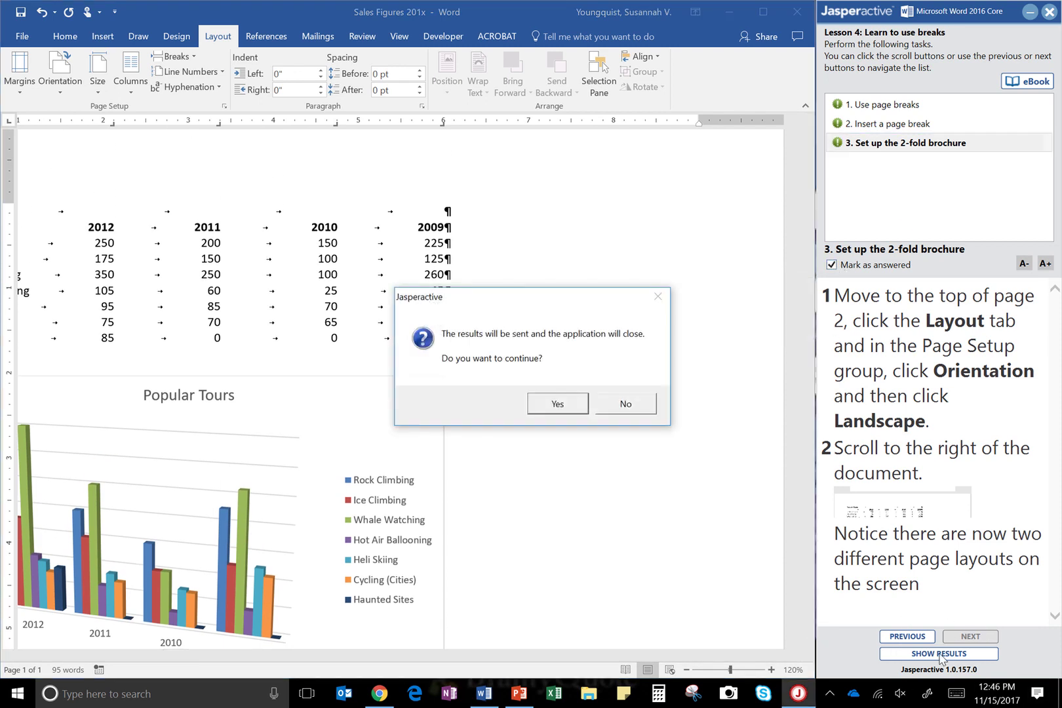